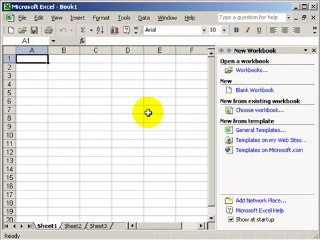
Restore, minimize and re-maximize the Book1 workbook window and the Excel window
click(304, 17)
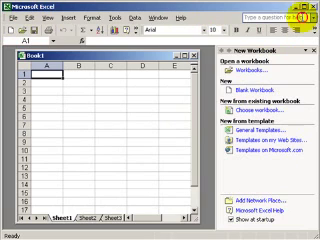
click(183, 56)
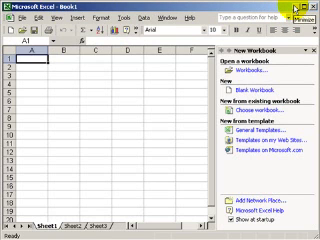
click(296, 10)
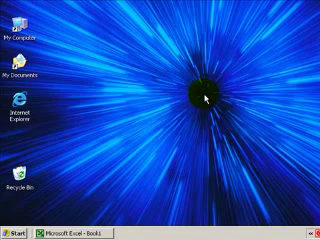
click(78, 233)
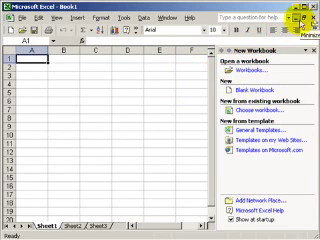
click(299, 22)
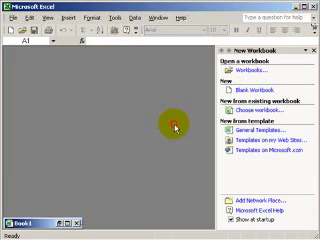
click(68, 223)
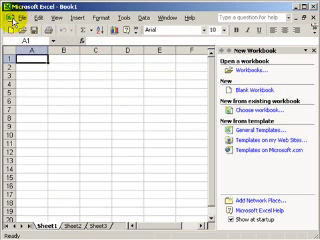
Show and dismiss the window control menus, then shrink and re-enlarge the Excel window
click(9, 17)
click(9, 17)
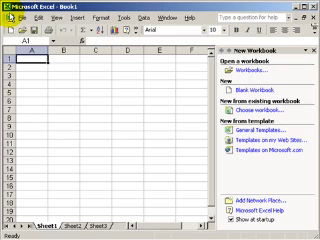
click(5, 6)
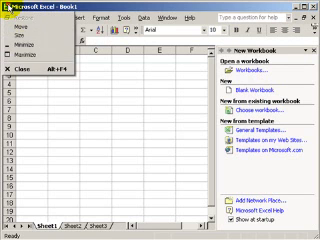
click(5, 6)
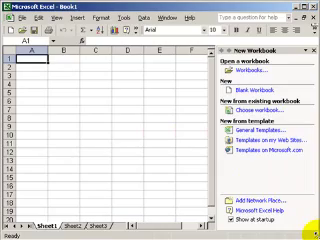
mouse_move(314, 233)
mouse_down()
mouse_move(300, 186)
mouse_move(265, 200)
mouse_move(260, 212)
mouse_up()
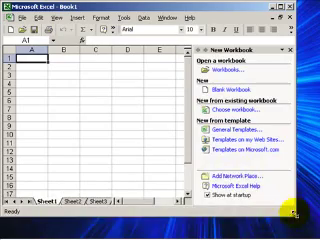
drag(295, 212, 310, 230)
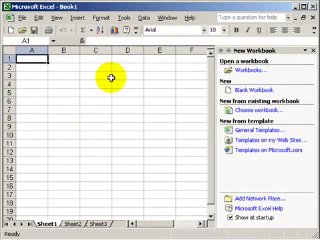
Select cells A3 and A8, then scroll right and down until the sheet starts at column C
click(46, 78)
click(44, 115)
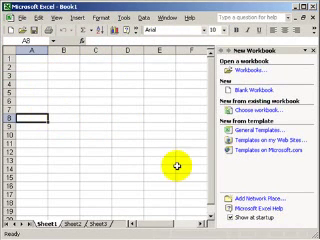
click(202, 222)
click(202, 222)
click(212, 212)
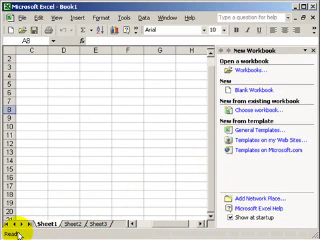
click(98, 222)
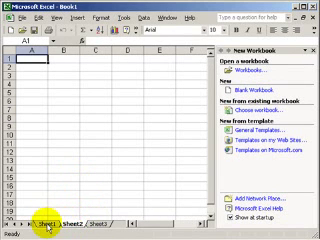
click(48, 224)
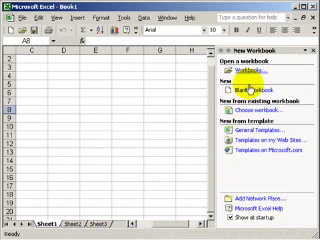